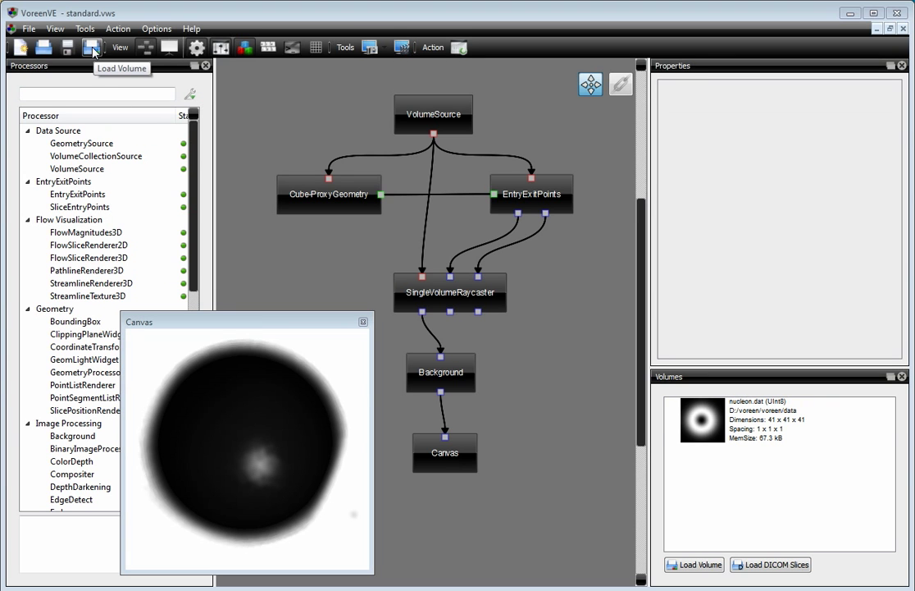
# Select the VolumeSource node to show its settings, which currently provide nucleon.dat
pyautogui.click(454, 123)
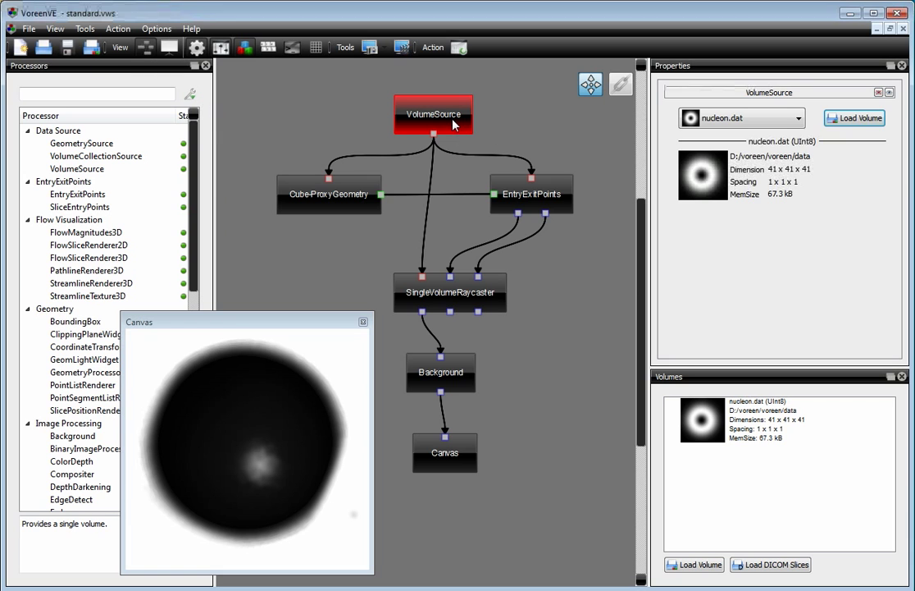
# Load bonsai.dat from D:\voreen\data into the Volumes list alongside nucleon.dat
pyautogui.click(29, 29)
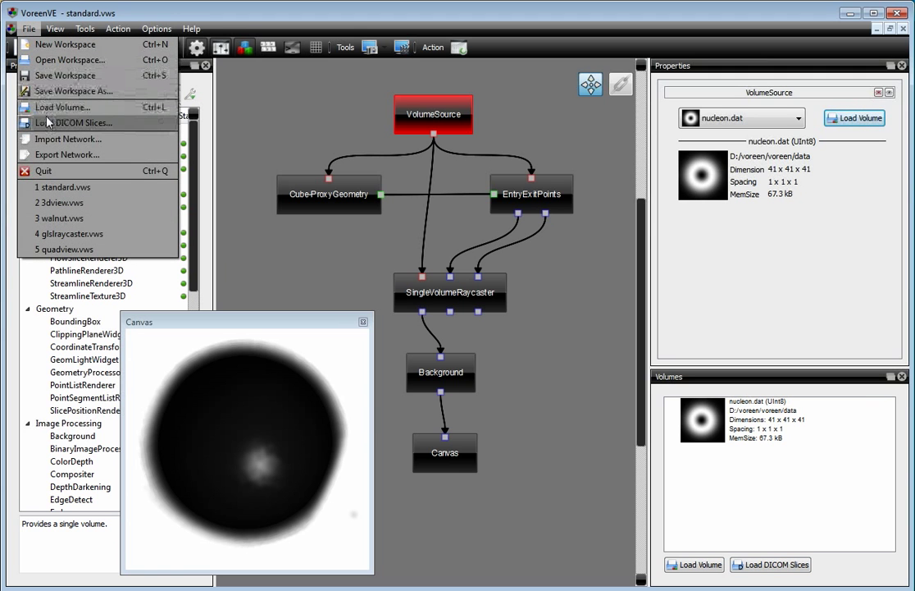
pyautogui.click(542, 143)
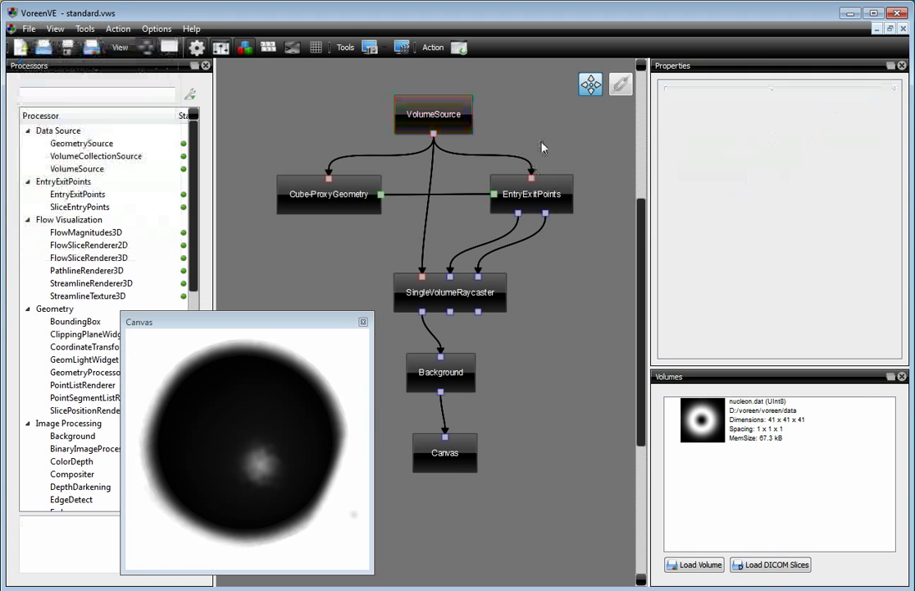
pyautogui.click(703, 565)
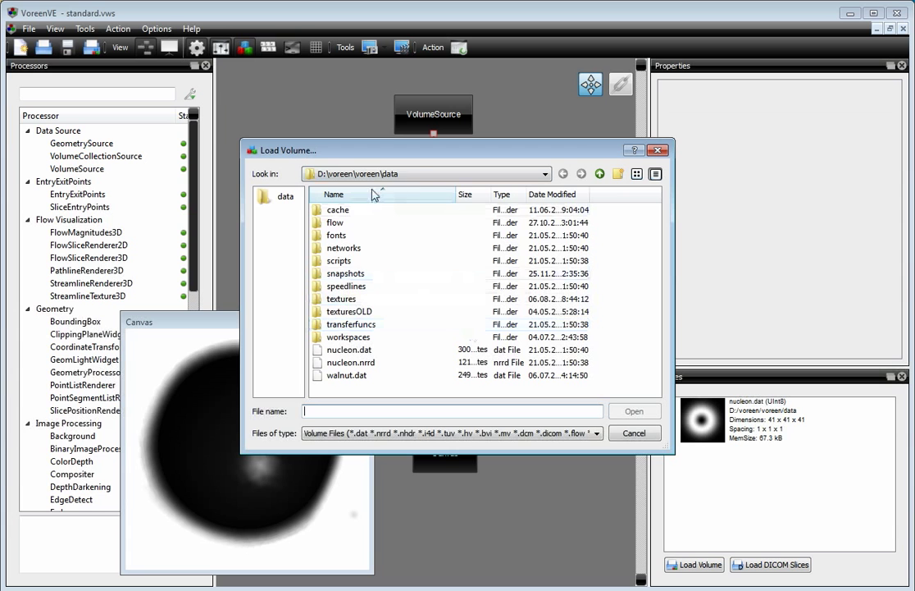
pyautogui.click(599, 174)
pyautogui.click(600, 174)
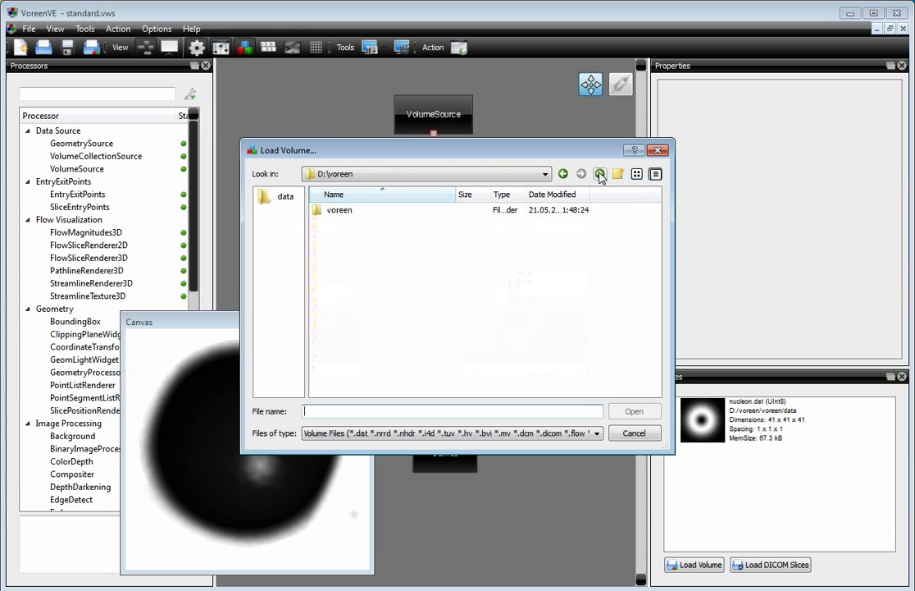
pyautogui.doubleClick(341, 209)
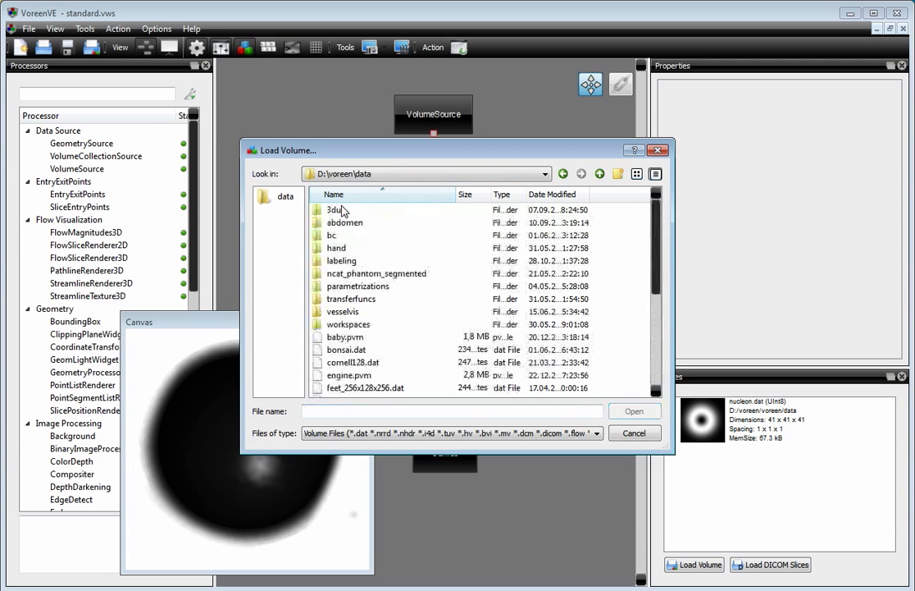
pyautogui.scroll(-2, 410, 304)
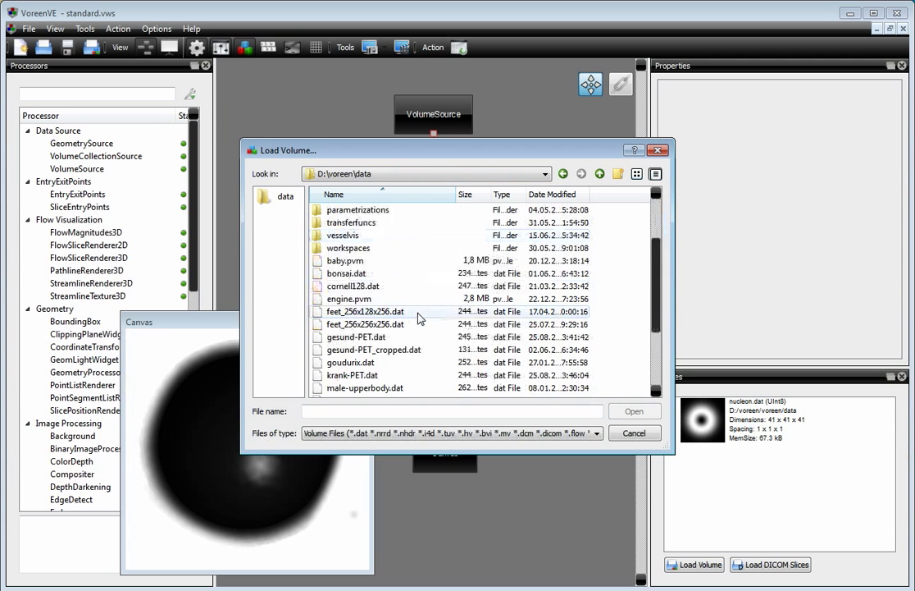
pyautogui.doubleClick(346, 273)
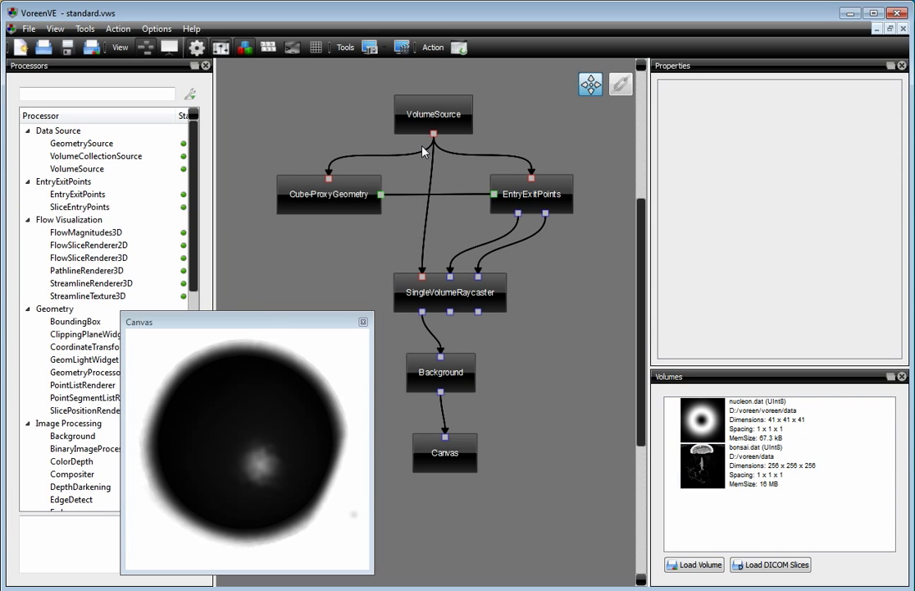
# Switch VolumeSource's volume to bonsai.dat and rotate the canvas to show the bonsai tree upright
pyautogui.click(422, 121)
pyautogui.click(791, 122)
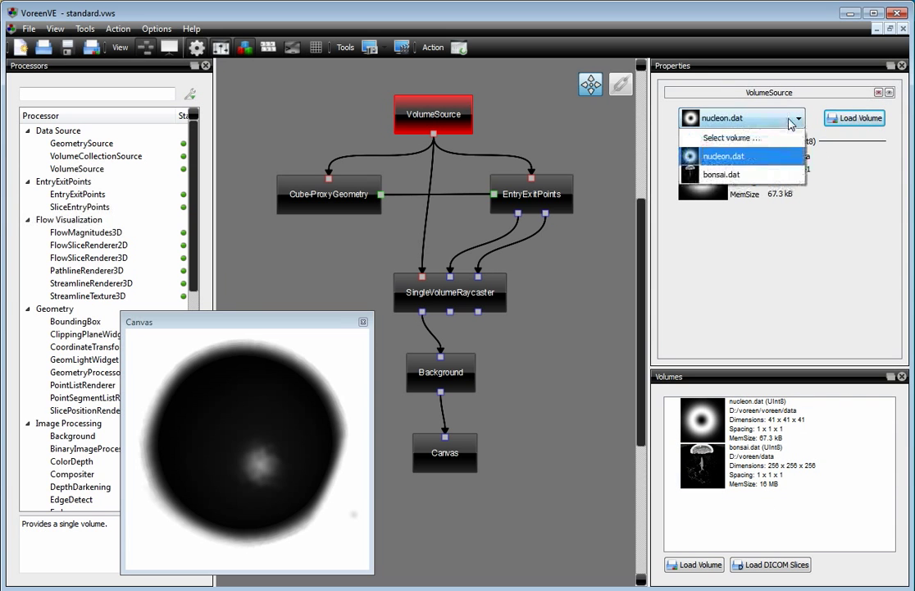
pyautogui.click(751, 174)
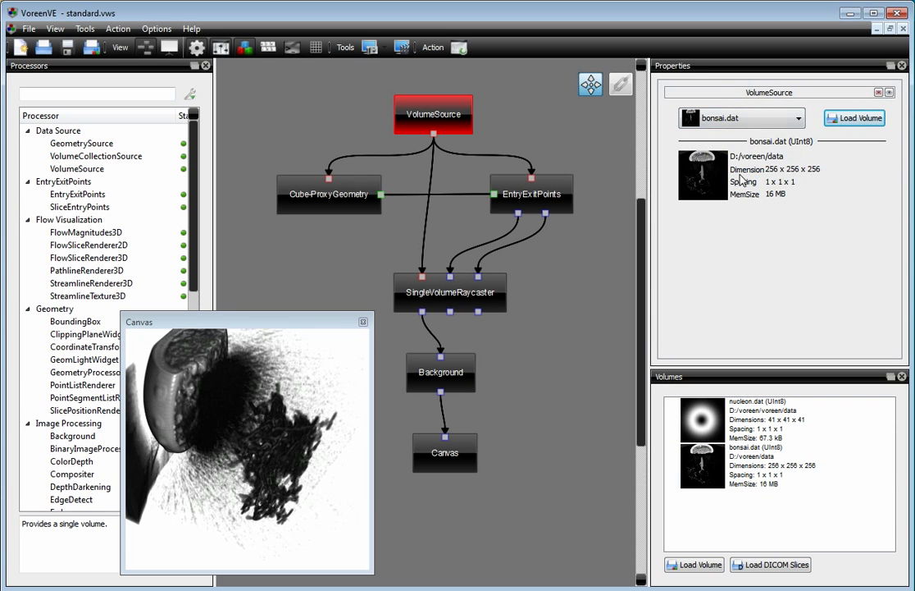
pyautogui.moveTo(323, 419); pyautogui.dragTo(230, 378)
pyautogui.moveTo(245, 472); pyautogui.dragTo(331, 472)
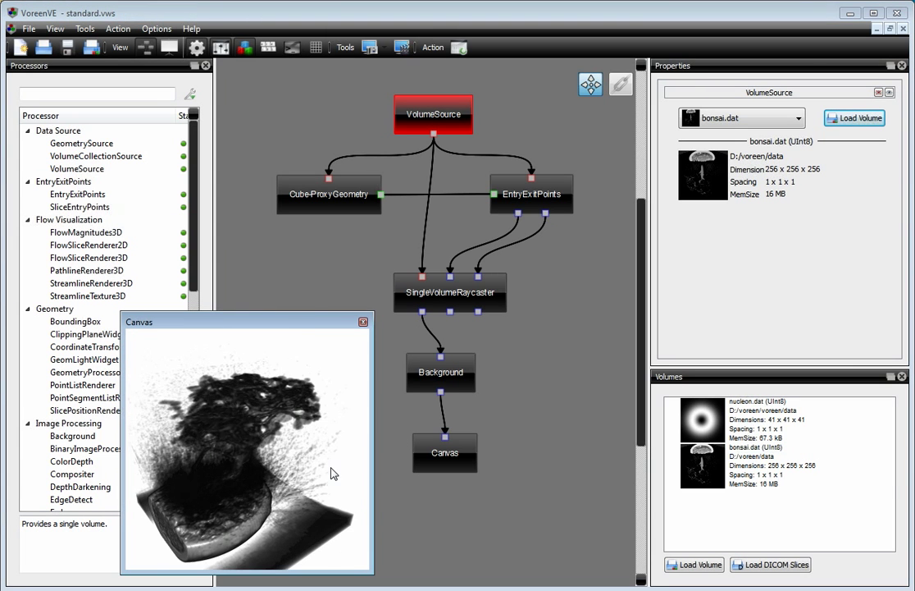
# Remove nucleon.dat from the Volumes list, leaving bonsai.dat as the only volume
pyautogui.rightClick(742, 420)
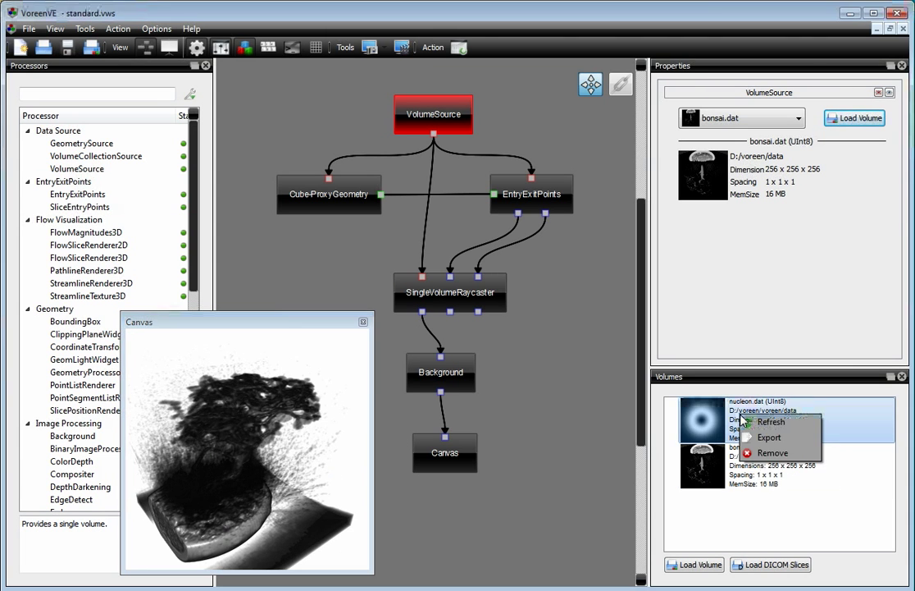
pyautogui.click(768, 453)
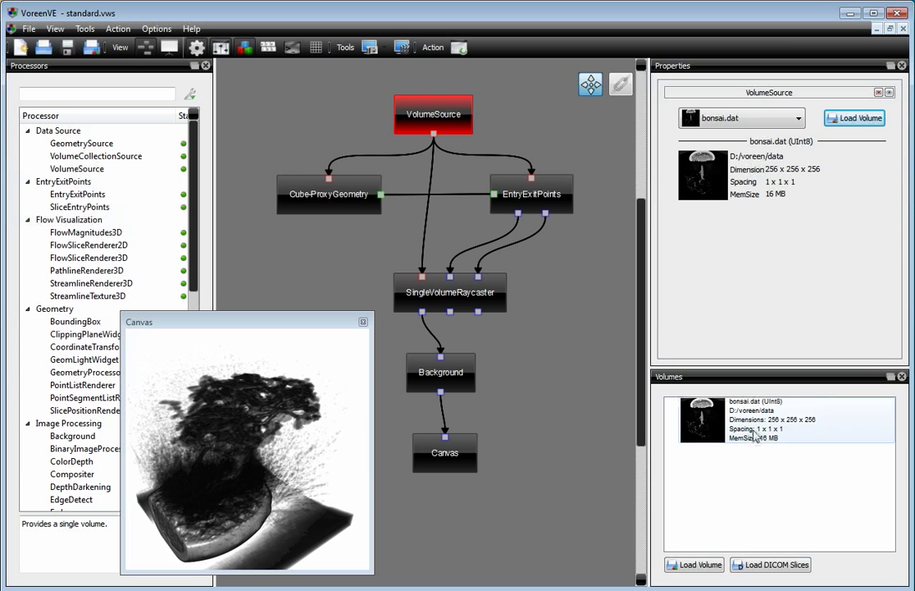
pyautogui.rightClick(752, 429)
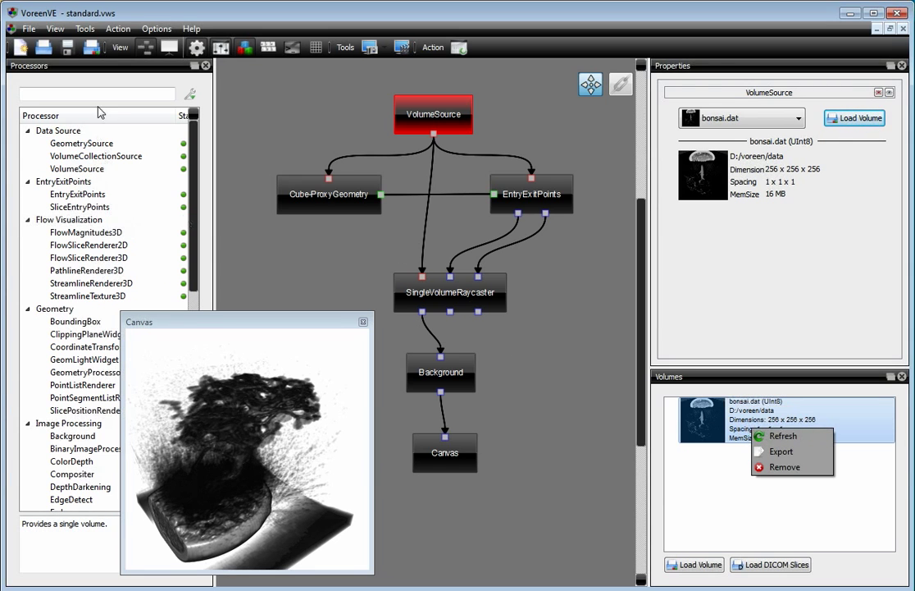
# Add a VolumeInversion processor from Volume Processing and connect VolumeSource's output to it
pyautogui.moveTo(191, 132); pyautogui.dragTo(260, 327)
pyautogui.click(72, 459)
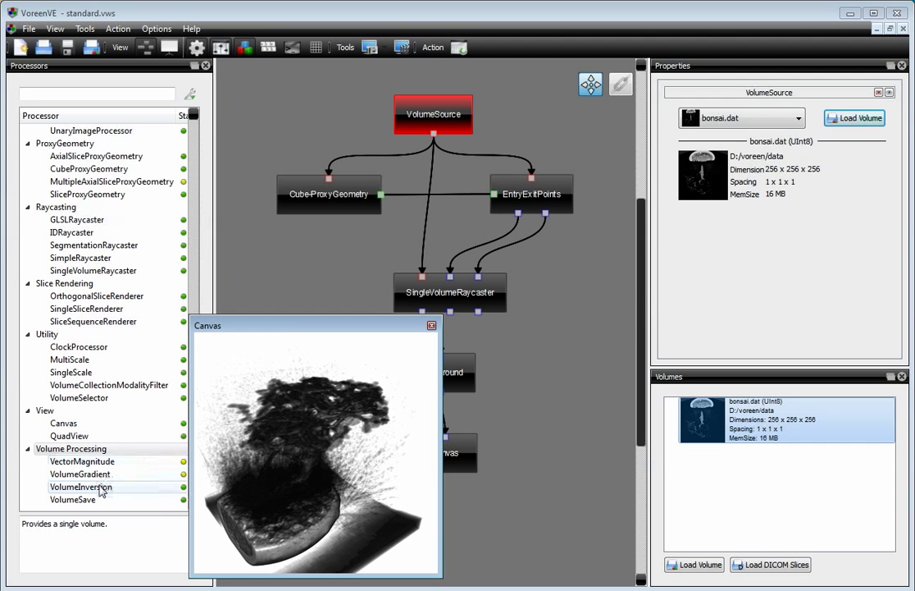
pyautogui.moveTo(103, 489); pyautogui.dragTo(446, 230)
pyautogui.moveTo(551, 260); pyautogui.dragTo(579, 280)
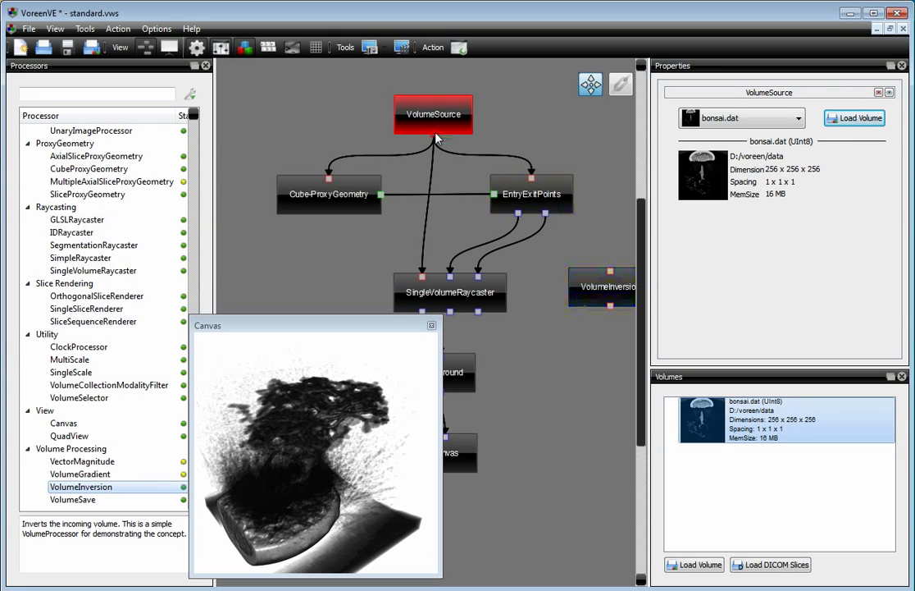
pyautogui.moveTo(433, 133); pyautogui.dragTo(609, 271)
pyautogui.moveTo(601, 302); pyautogui.dragTo(435, 195)
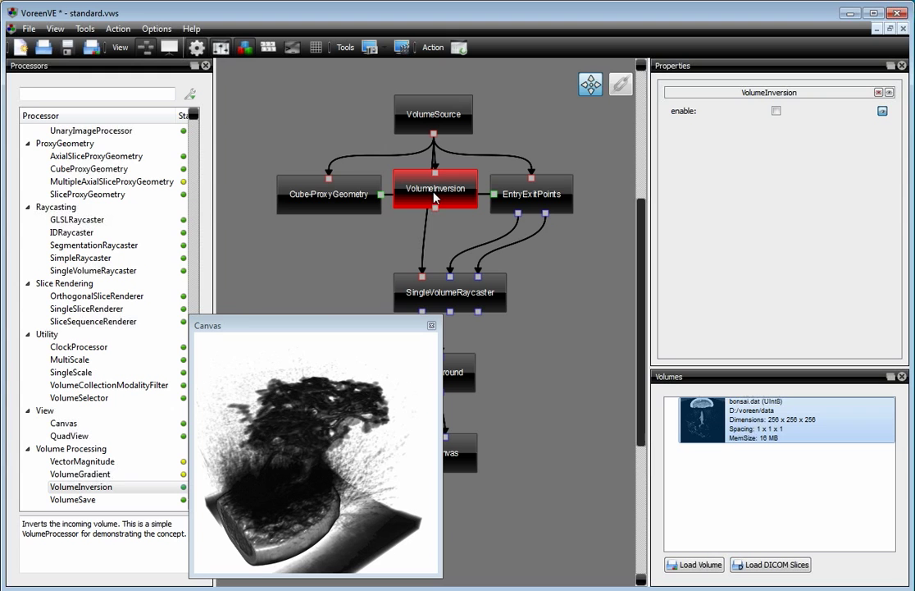
# Redraw the link from VolumeInversion's output to SingleVolumeRaycaster
pyautogui.click(425, 243)
pyautogui.press('Delete')
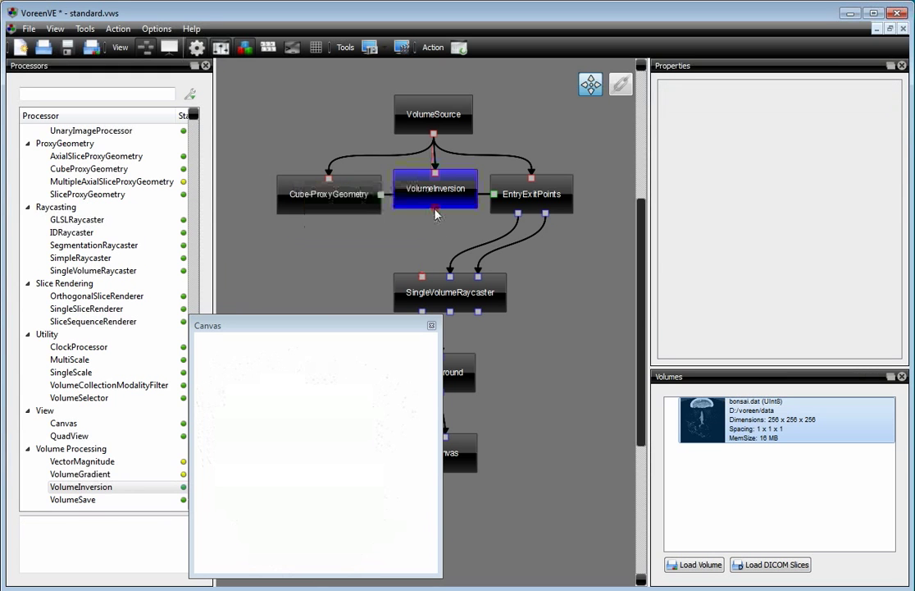
pyautogui.moveTo(434, 209); pyautogui.dragTo(423, 276)
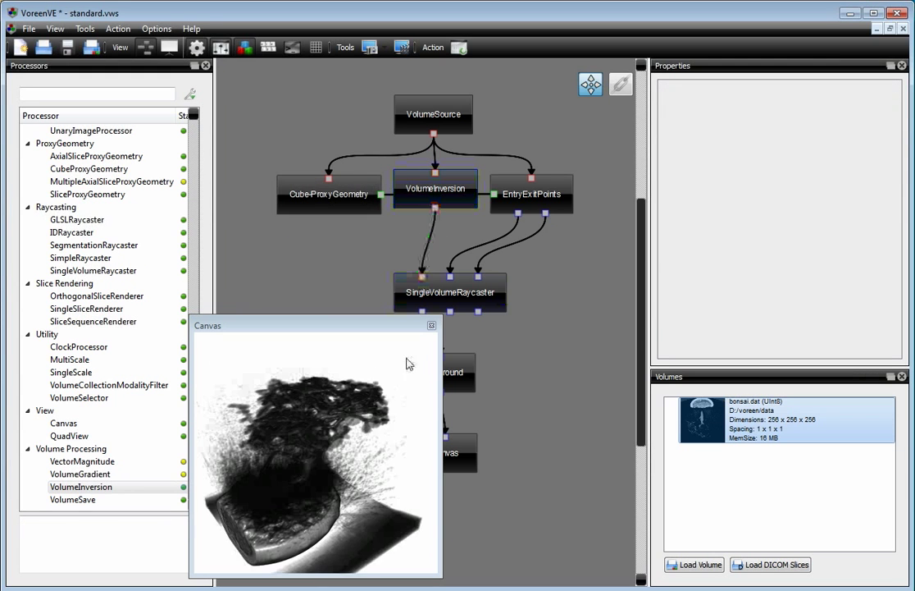
pyautogui.moveTo(360, 435); pyautogui.dragTo(355, 395)
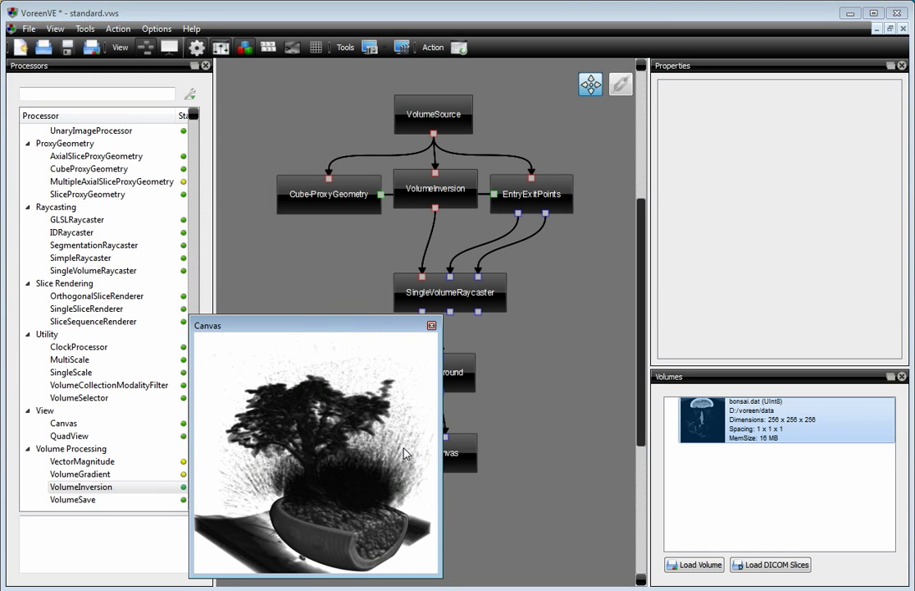
# Enable VolumeInversion so the bonsai renders as an inverted grey block
pyautogui.click(427, 187)
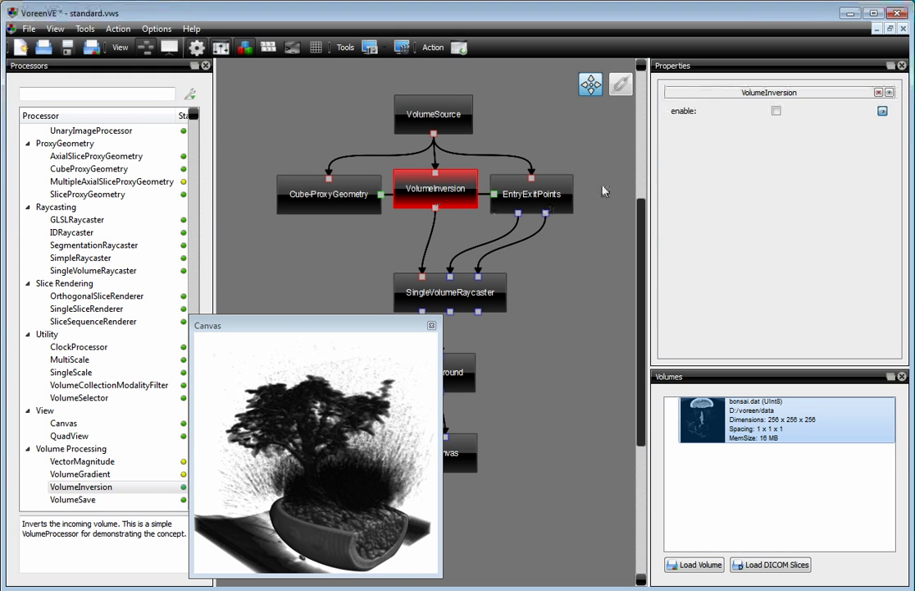
pyautogui.click(776, 111)
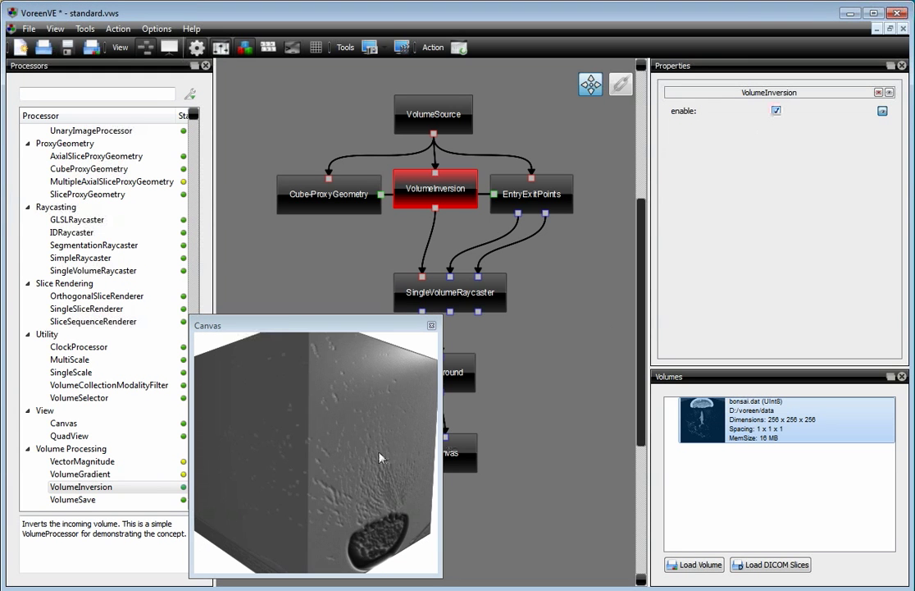
pyautogui.moveTo(296, 442); pyautogui.dragTo(346, 448)
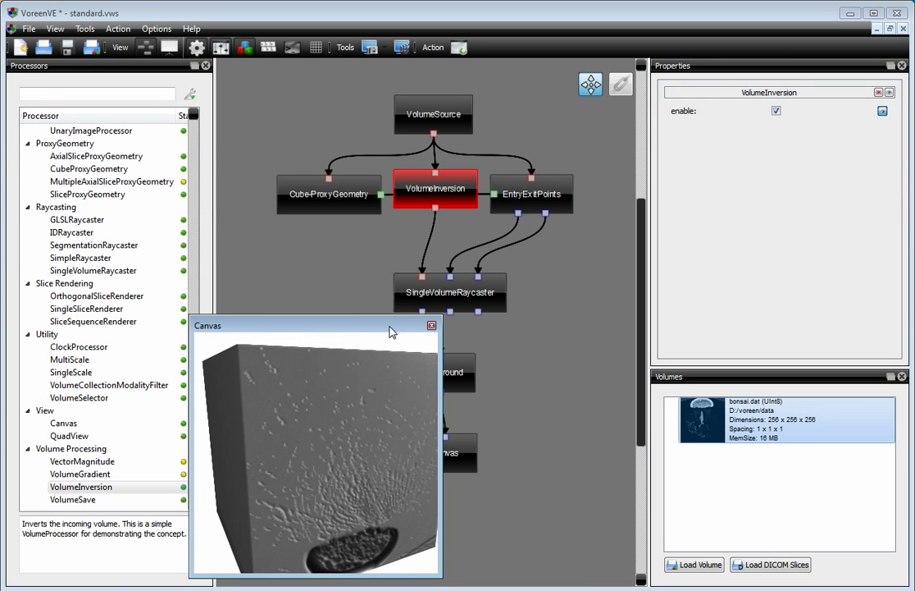
# Add a VolumeSave processor fed by VolumeInversion, keeping the raycaster connected too
pyautogui.click(428, 254)
pyautogui.press('Delete')
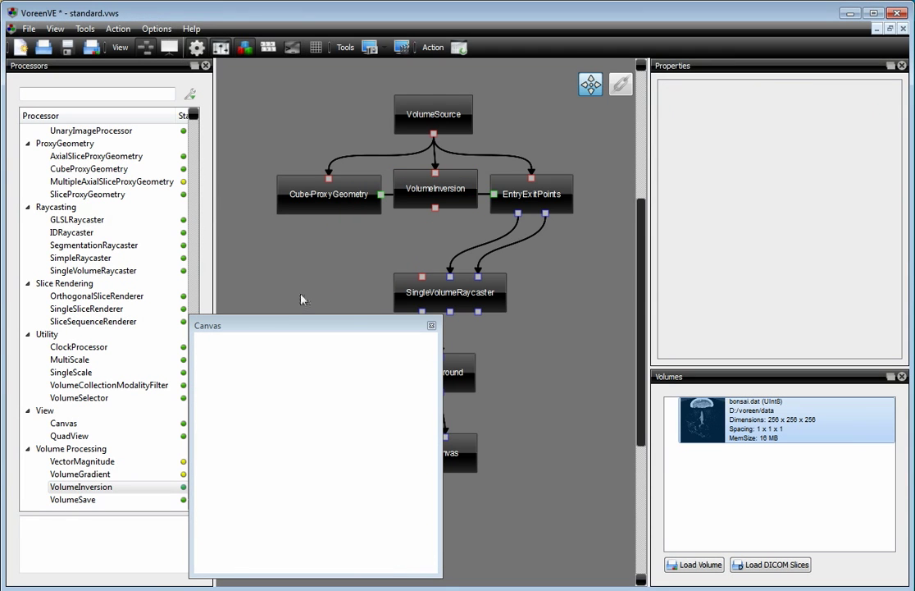
pyautogui.moveTo(82, 503); pyautogui.dragTo(231, 319)
pyautogui.moveTo(329, 272); pyautogui.dragTo(321, 266)
pyautogui.moveTo(435, 208); pyautogui.dragTo(338, 250)
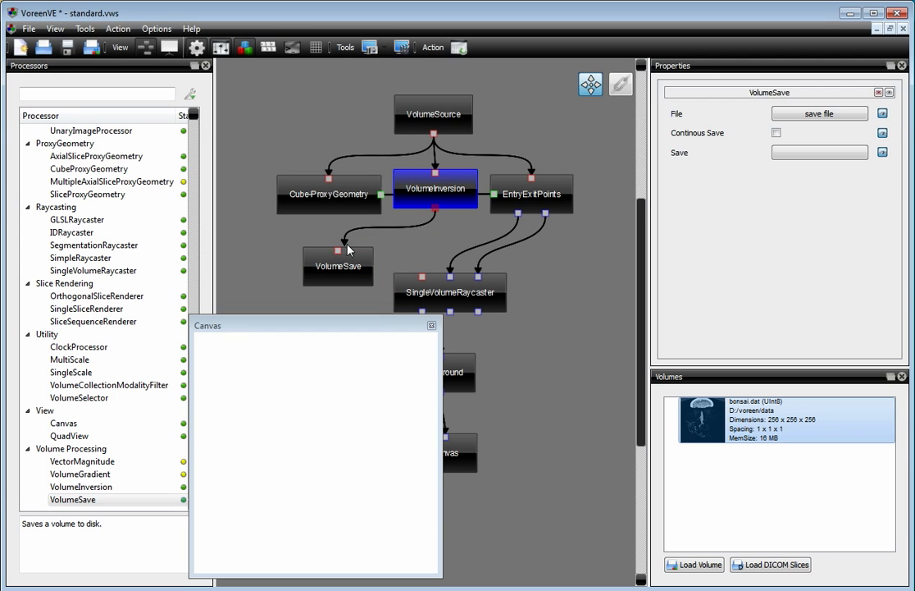
pyautogui.moveTo(438, 216); pyautogui.dragTo(423, 276)
# Set VolumeSave's output file to test.dat in D:\voreen\data
pyautogui.click(353, 274)
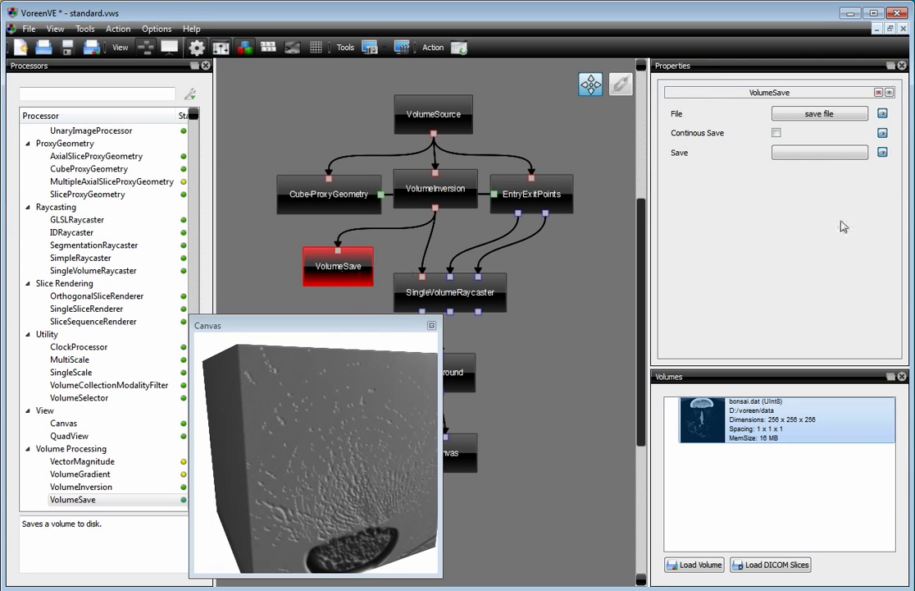
pyautogui.click(818, 116)
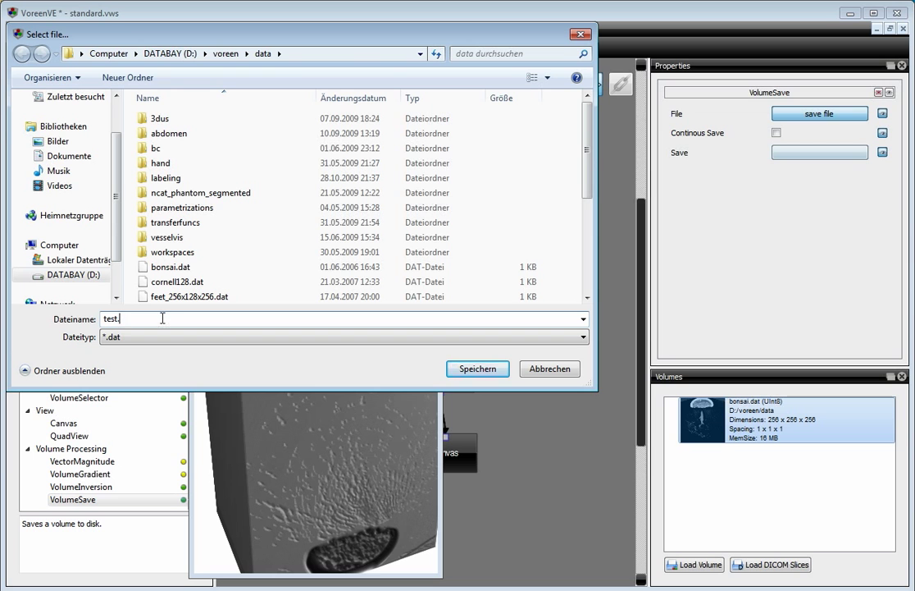
pyautogui.write('fa')
pyautogui.write('dat')
pyautogui.press('Return')
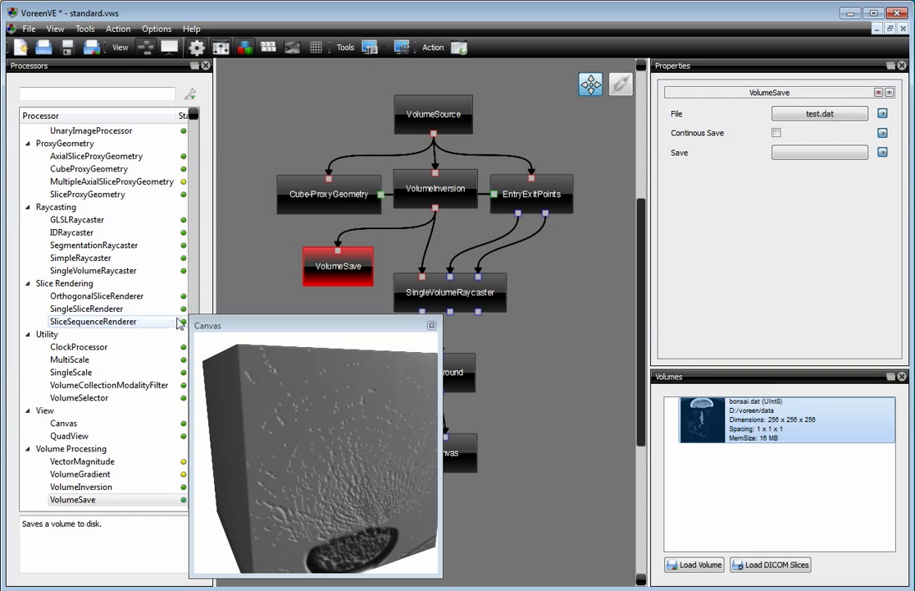
# Load the saved test.dat into the Volumes list
pyautogui.click(708, 568)
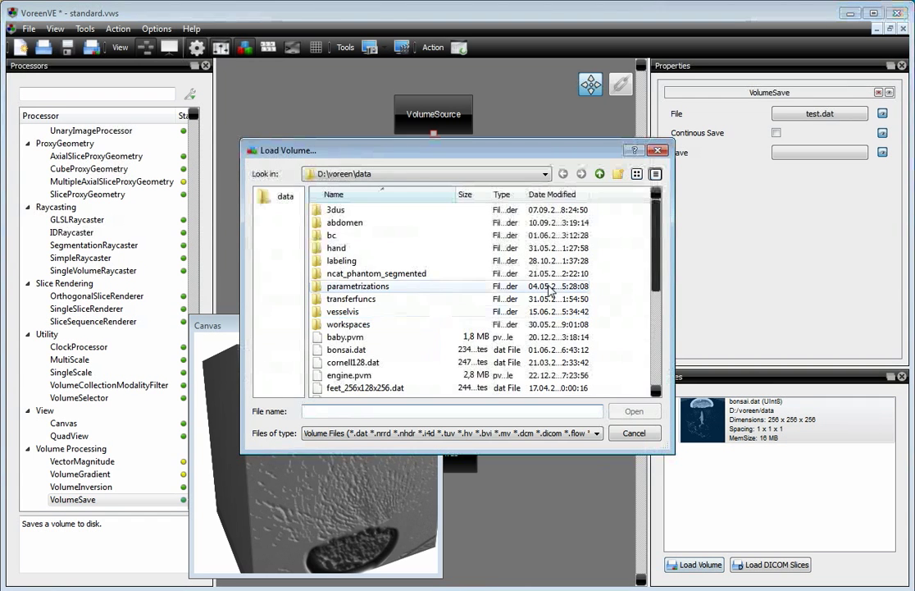
pyautogui.scroll(-5, 529, 296)
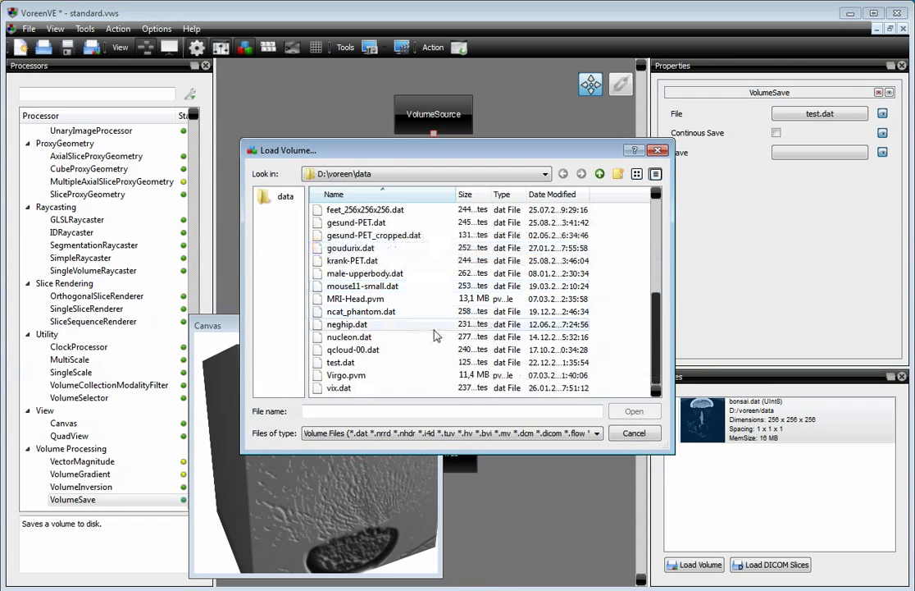
pyautogui.doubleClick(333, 362)
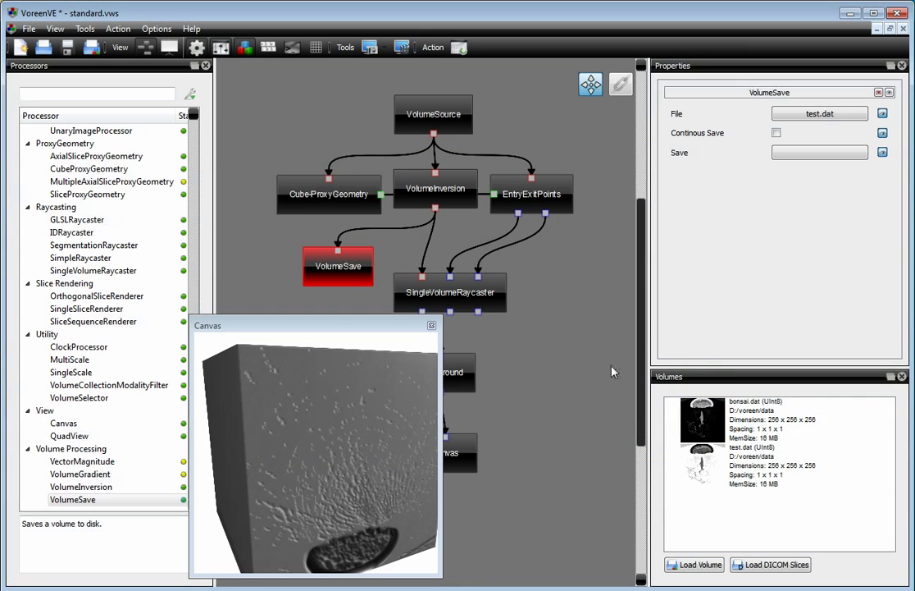
pyautogui.click(728, 478)
# Set VolumeSource's volume to test.dat
pyautogui.click(433, 114)
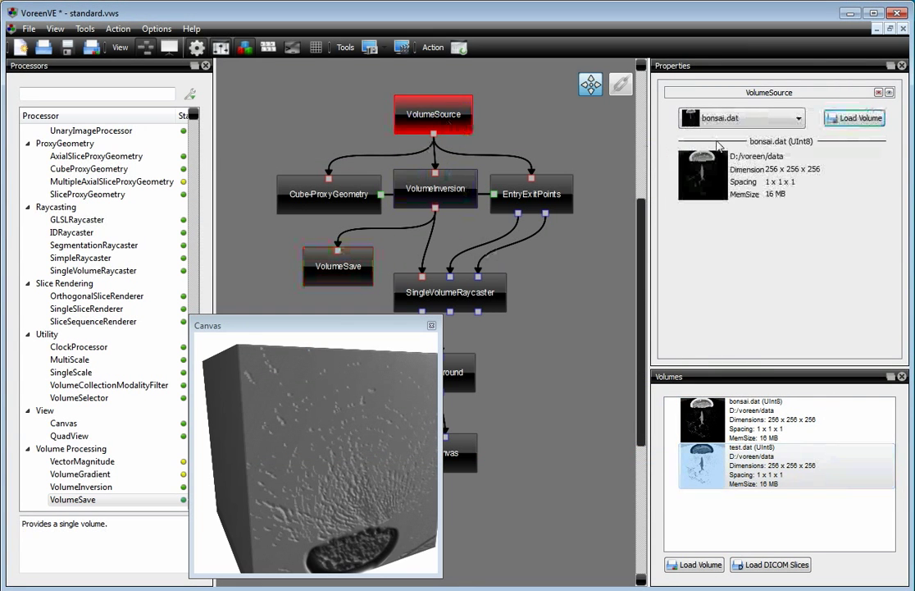
pyautogui.click(744, 119)
pyautogui.click(721, 174)
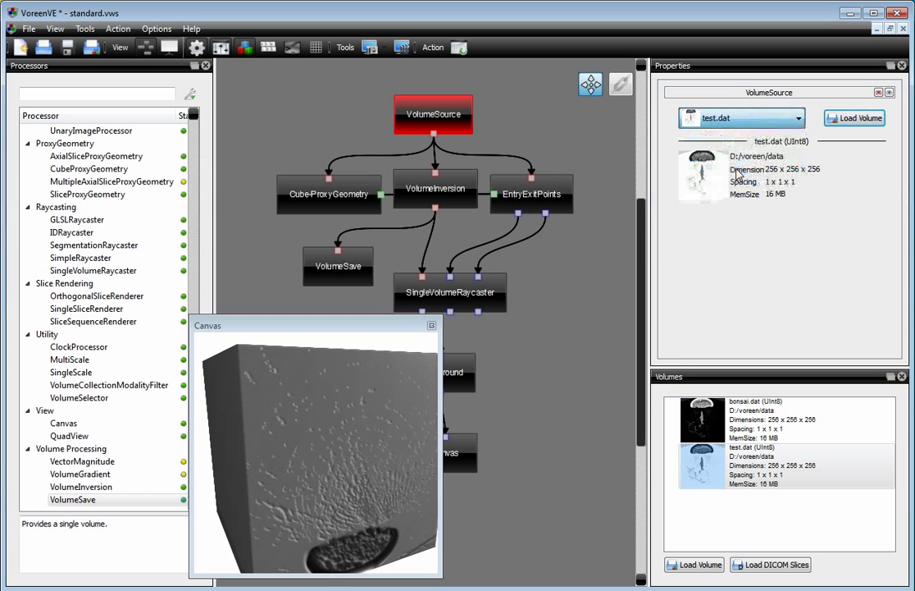